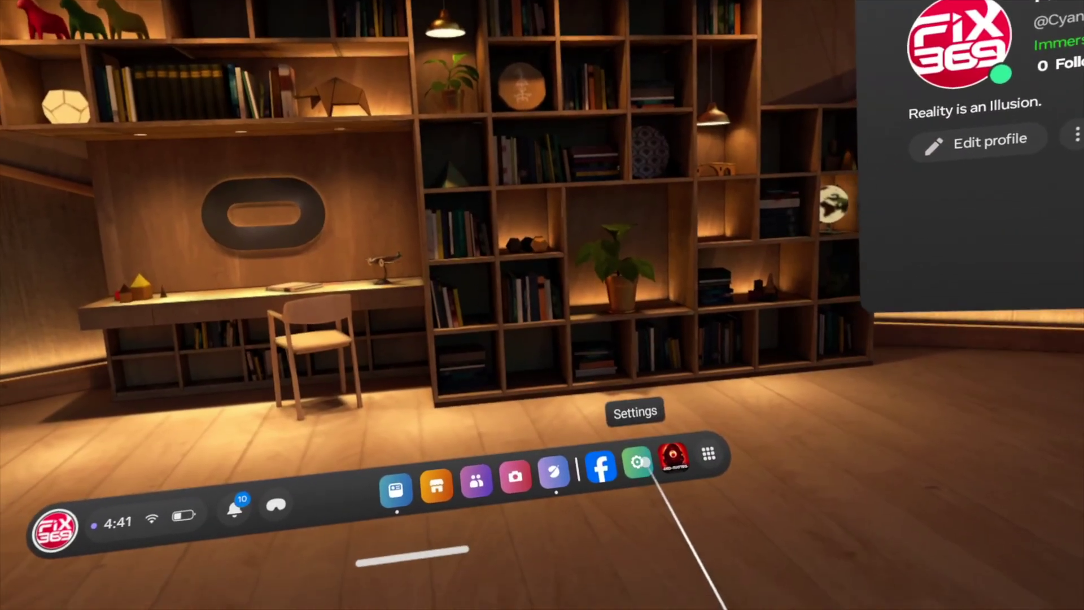
Open Settings > Profiles, start Add profile, then cancel the email invite without sending
click(637, 461)
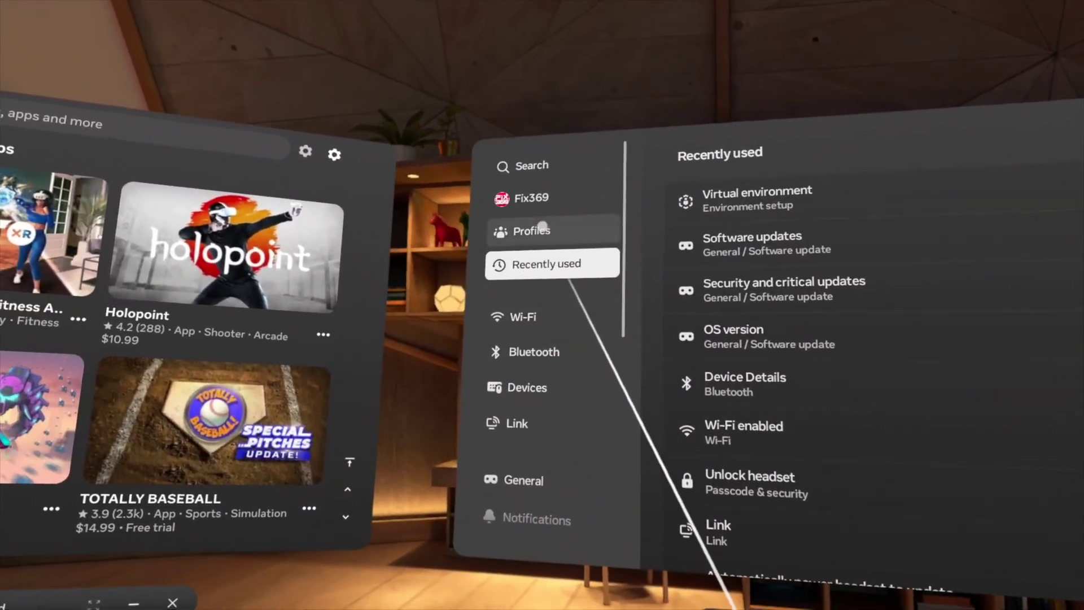
click(379, 232)
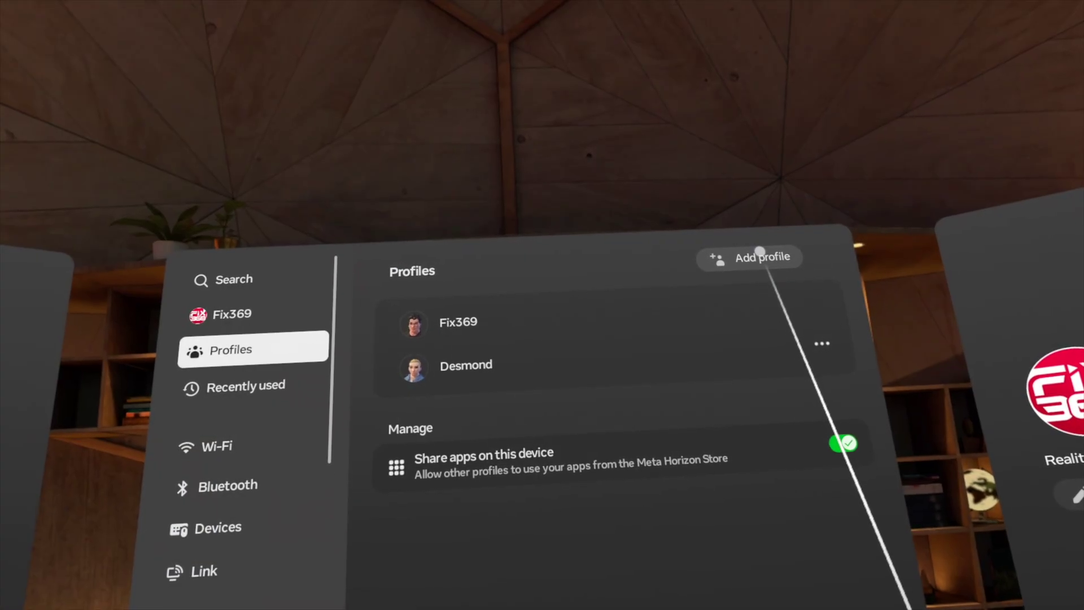
click(759, 253)
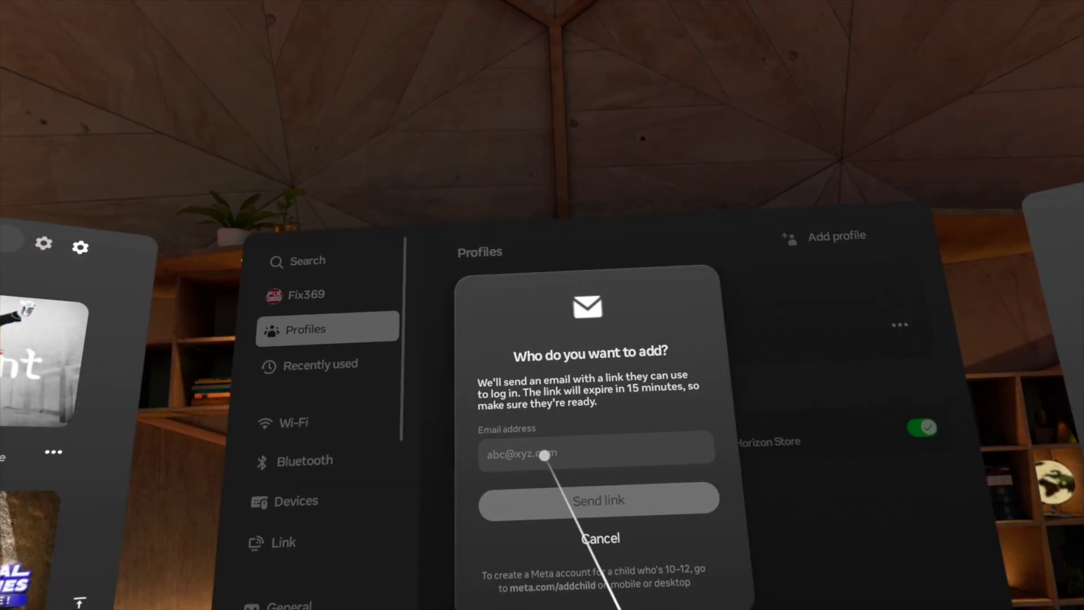
click(599, 536)
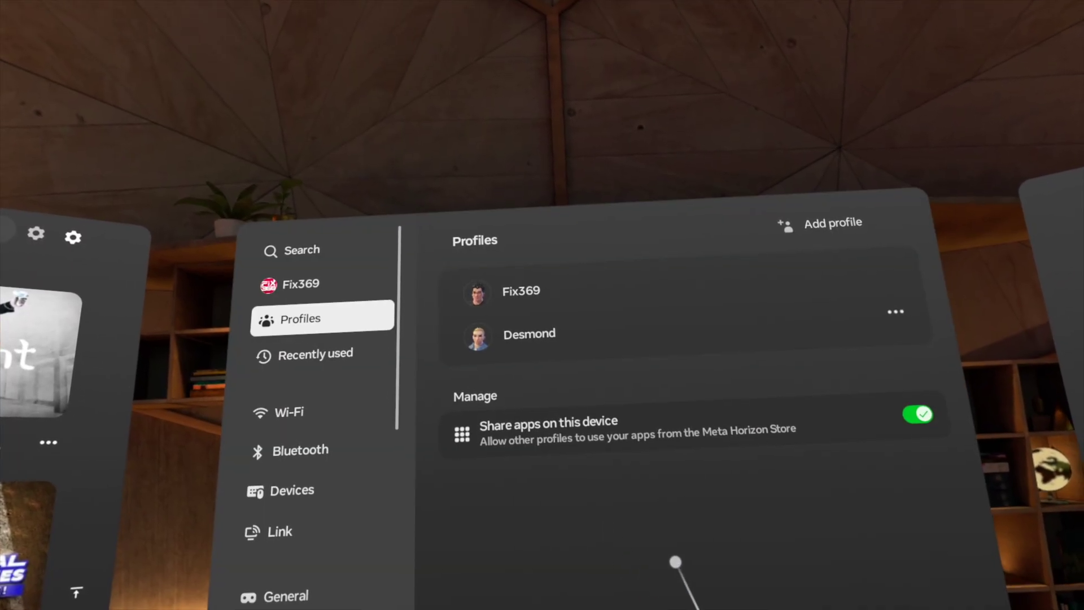